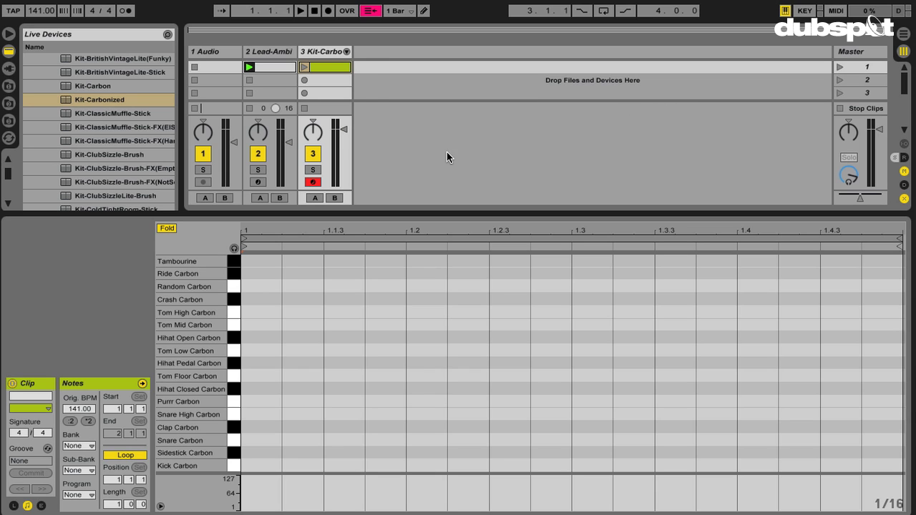
Show the Lead-Ambi track's clip and start playback to hear it.
{"action": "left_click", "coordinate": [278, 51]}
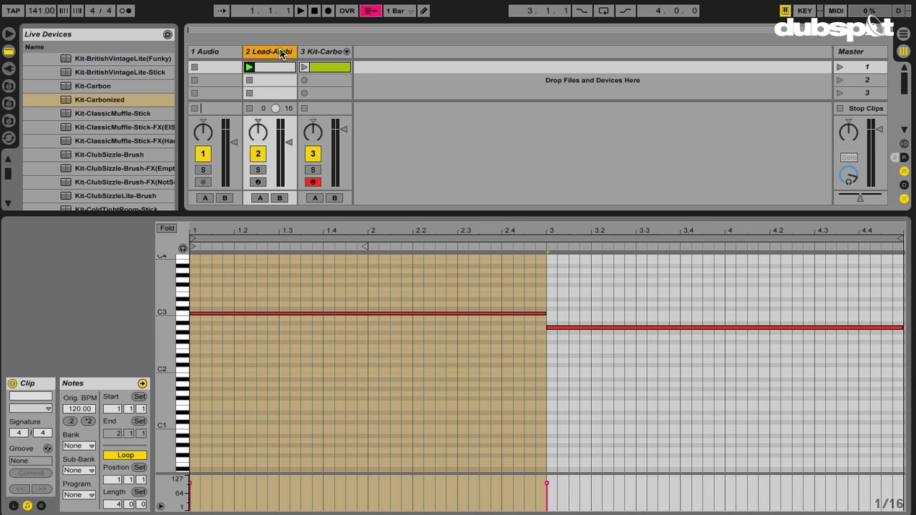
{"action": "left_click", "coordinate": [313, 11]}
{"action": "left_click", "coordinate": [301, 11]}
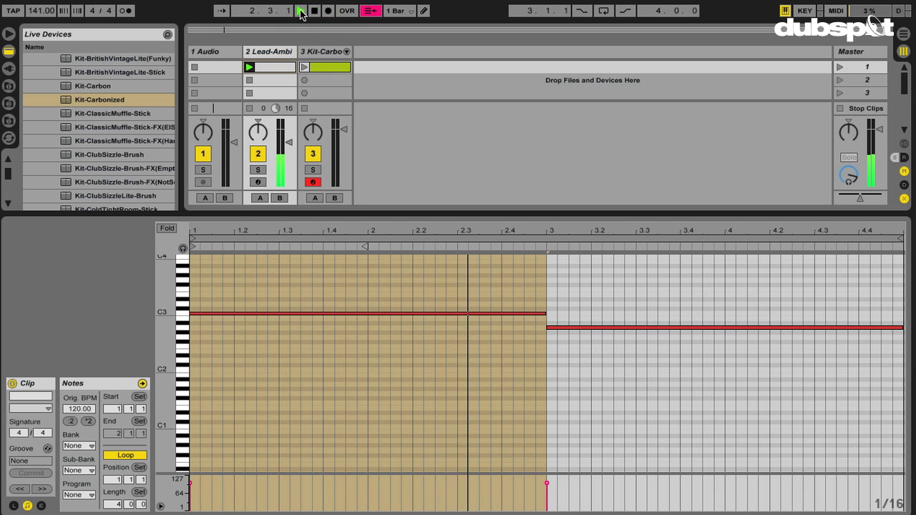
Show the Kit-Carbonized drum rack on track 3, and stop playback.
{"action": "left_click", "coordinate": [315, 52]}
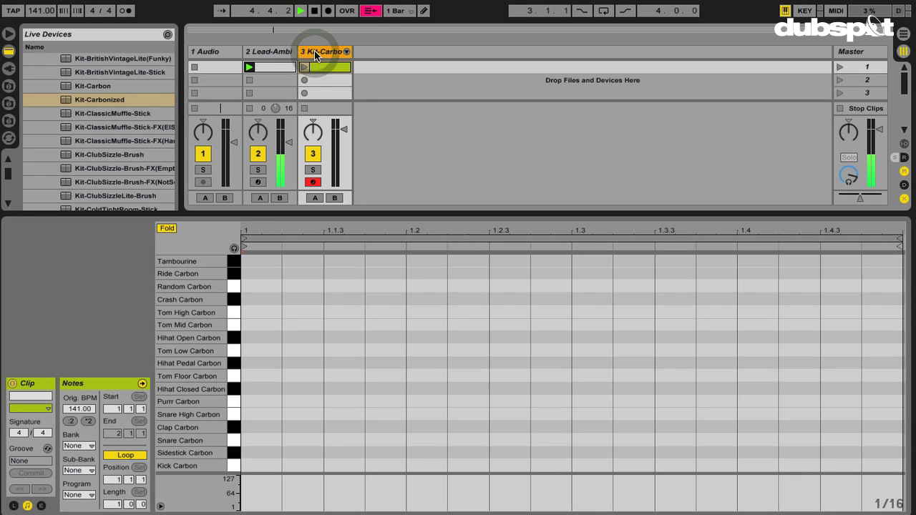
{"action": "left_click", "coordinate": [315, 52]}
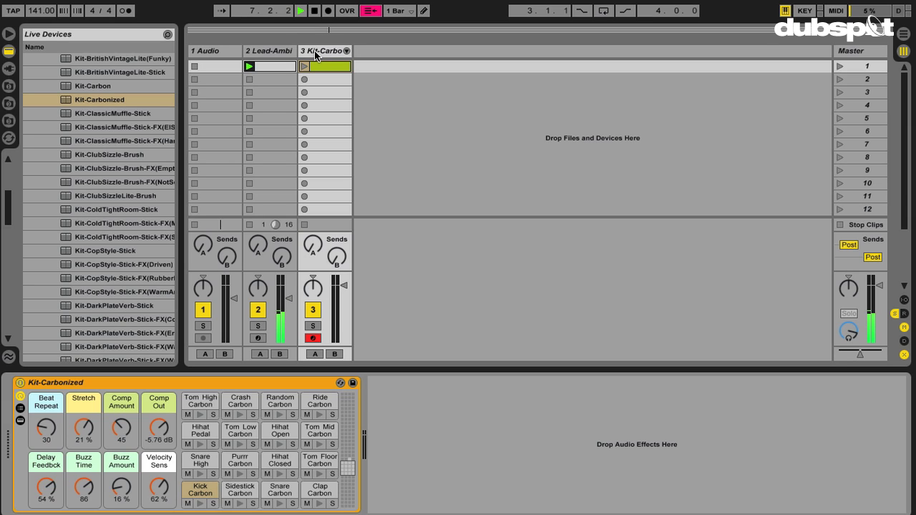
{"action": "key", "text": "space"}
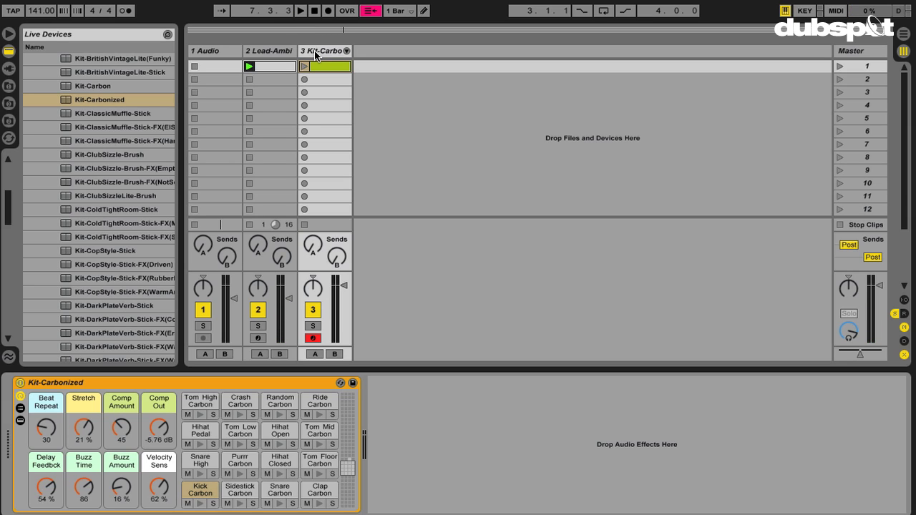
Open the empty clip on the Kit-Carbonized track and set its loop length to 2 bars.
{"action": "left_click", "coordinate": [331, 67]}
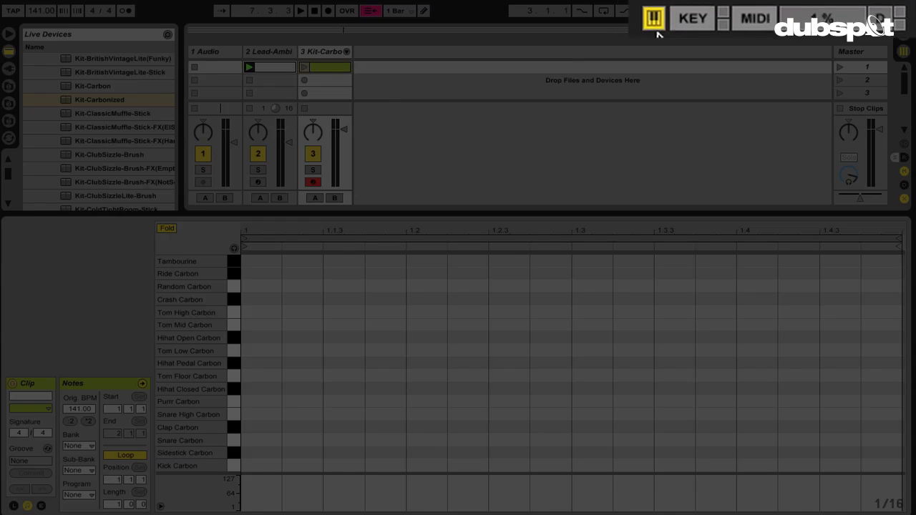
{"action": "left_click", "coordinate": [784, 10]}
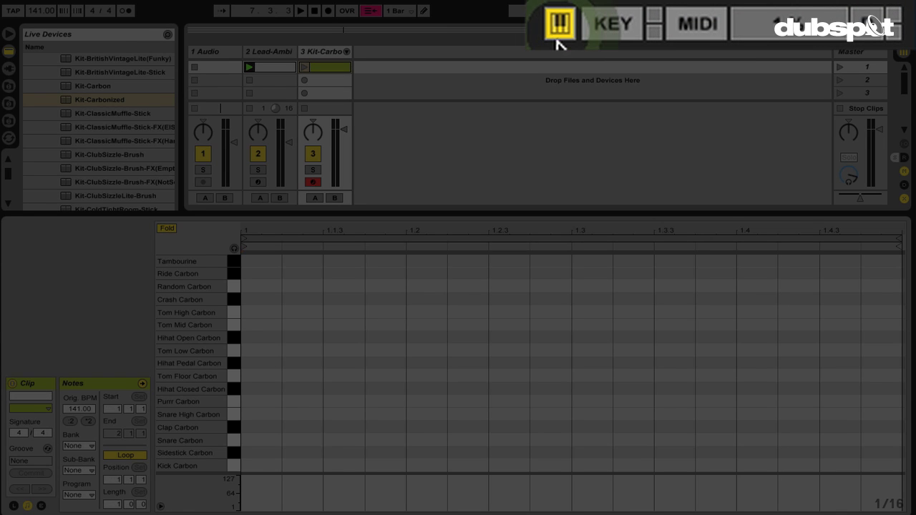
{"action": "key", "text": "d"}
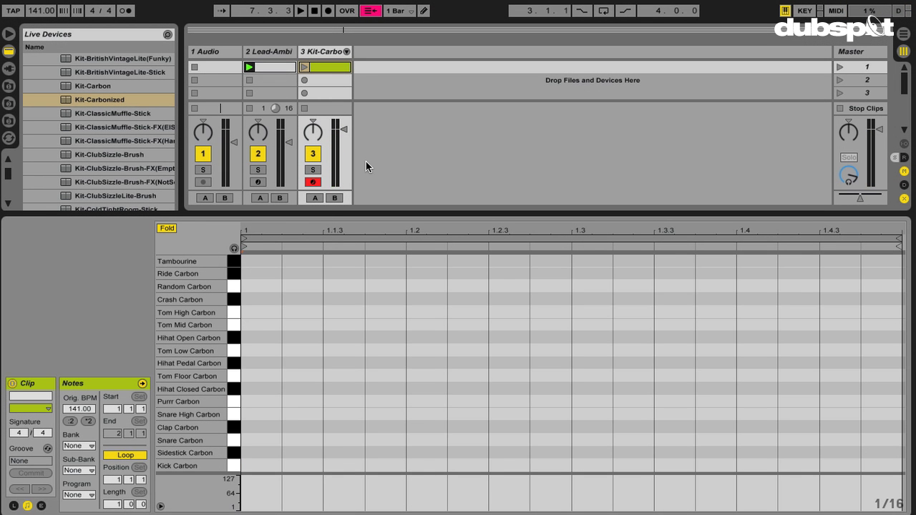
{"action": "left_click", "coordinate": [333, 65]}
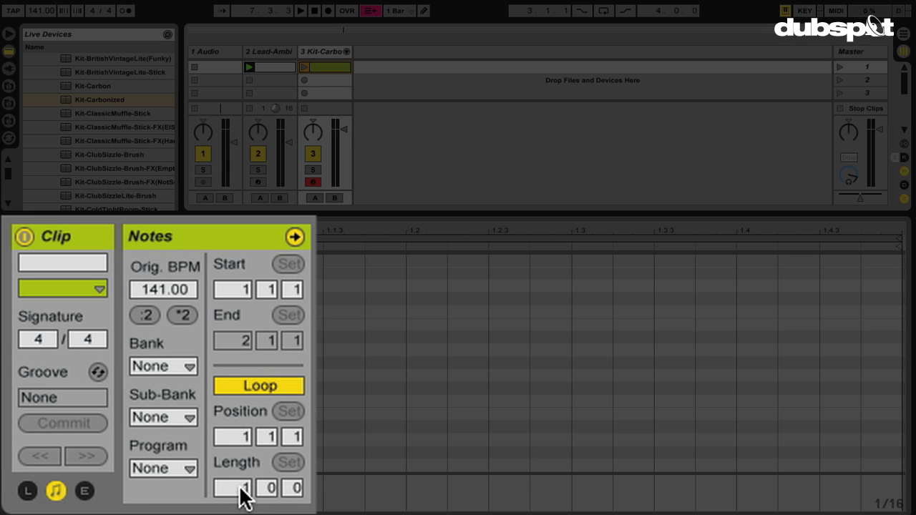
{"action": "left_click_drag", "start_coordinate": [242, 498], "coordinate": [240, 482]}
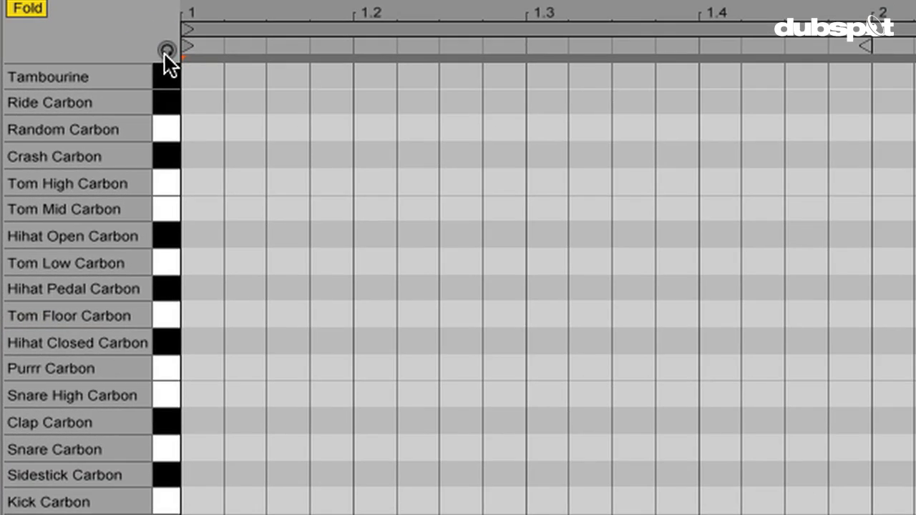
Turn on note preview in the drum clip and audition several kit sounds, from Random Carbon down to the hi-hat and tom rows.
{"action": "left_click", "coordinate": [166, 50]}
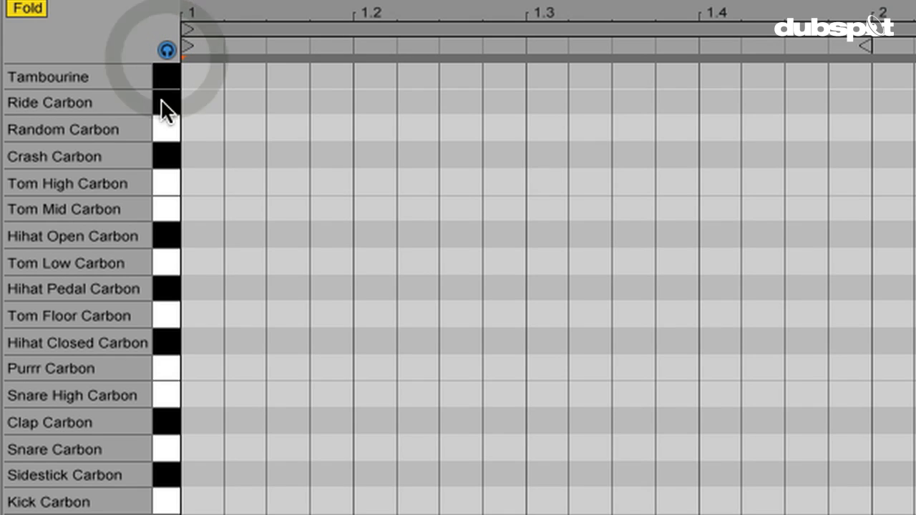
{"action": "left_click", "coordinate": [170, 127]}
{"action": "left_click", "coordinate": [167, 199]}
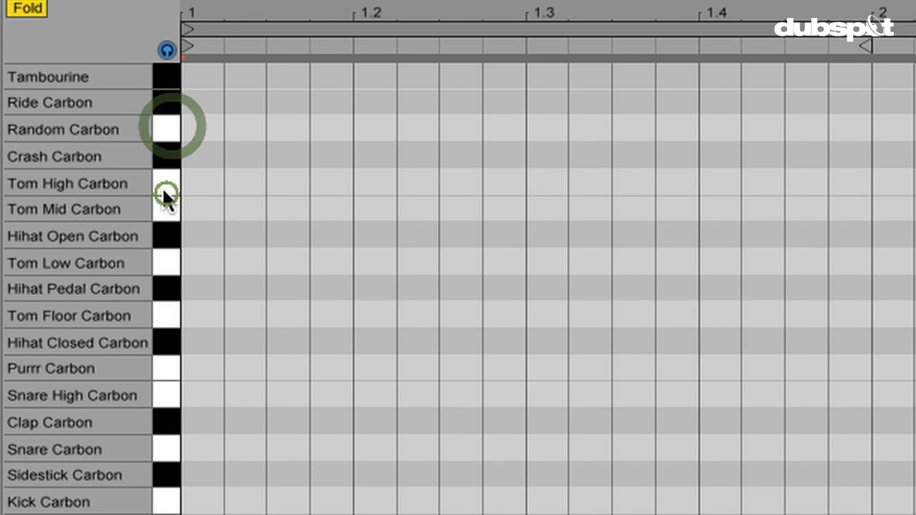
{"action": "left_click", "coordinate": [171, 262]}
{"action": "left_click", "coordinate": [169, 332]}
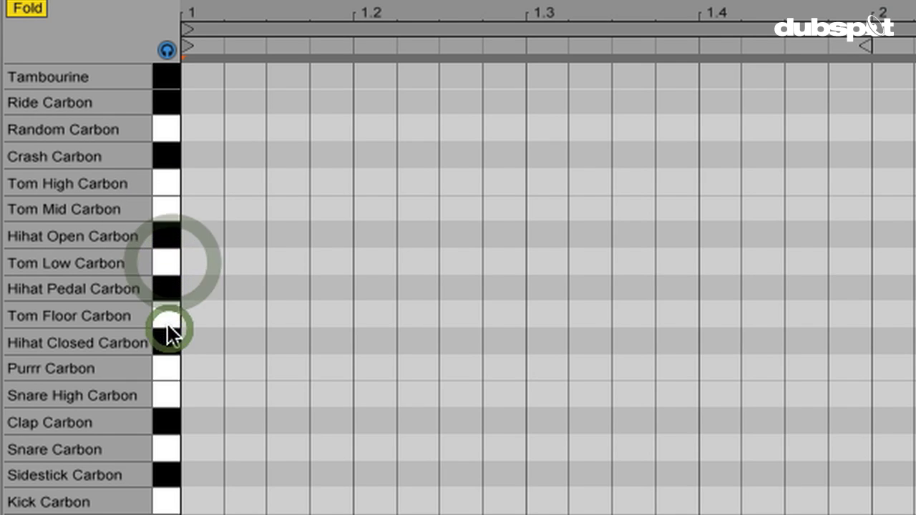
Try a note on the Hihat Closed Carbon row, shift it to Tom High Carbon, and remove it.
{"action": "double_click", "coordinate": [213, 339]}
{"action": "left_click_drag", "start_coordinate": [211, 340], "coordinate": [256, 183]}
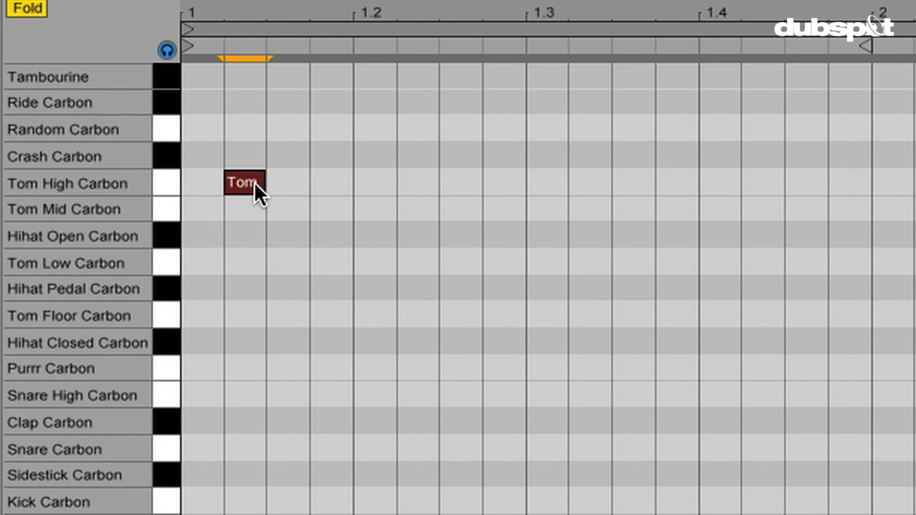
{"action": "double_click", "coordinate": [254, 182]}
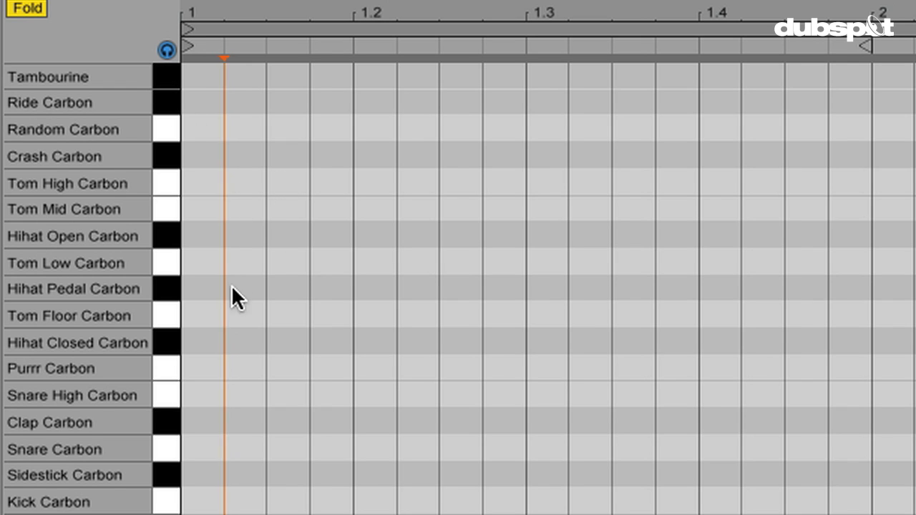
Step the insert marker through the clip in sixteenth-note increments and return it to the clip's start.
{"action": "left_click", "coordinate": [274, 281]}
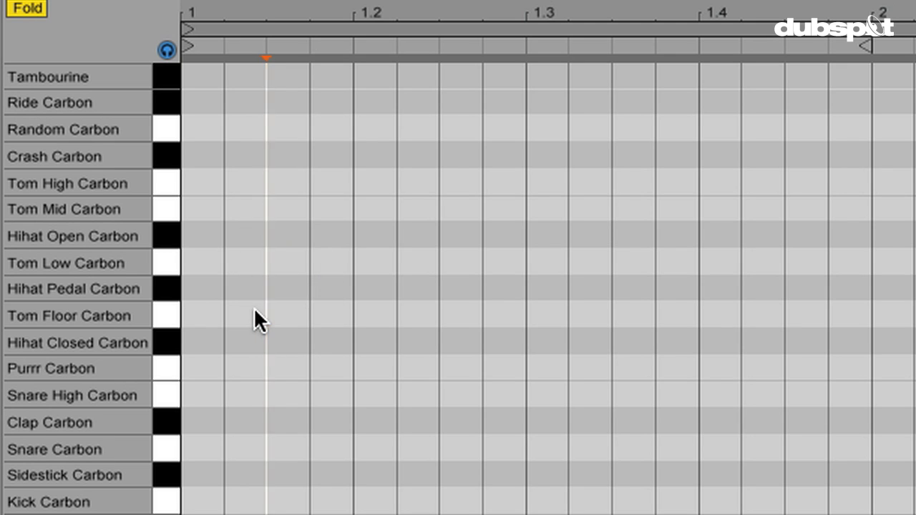
{"action": "key", "text": "Left"}
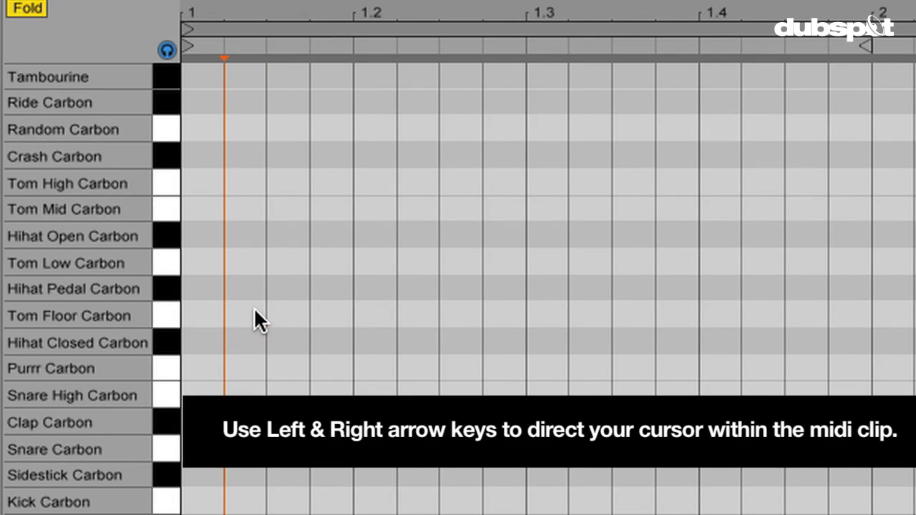
{"action": "key", "text": "Right"}
{"action": "key", "text": "Right"}
{"action": "key", "text": "Right"}
{"action": "key", "text": "Right"}
{"action": "key", "text": "Right"}
{"action": "key", "text": "Right"}
{"action": "key", "text": "Right"}
{"action": "key", "text": "Right"}
{"action": "key", "text": "Right"}
{"action": "key", "text": "Right"}
{"action": "key", "text": "Right"}
{"action": "key", "text": "Right"}
{"action": "key", "text": "Right"}
{"action": "key", "text": "Right"}
{"action": "key", "text": "Left"}
{"action": "key", "text": "Left"}
{"action": "key", "text": "Left"}
{"action": "key", "text": "Left"}
{"action": "key", "text": "Left"}
{"action": "key", "text": "Left"}
{"action": "key", "text": "Left"}
{"action": "key", "text": "Left"}
{"action": "key", "text": "Left"}
{"action": "key", "text": "Left"}
{"action": "key", "text": "Left"}
{"action": "key", "text": "Left"}
{"action": "key", "text": "Left"}
{"action": "key", "text": "Left"}
{"action": "key", "text": "Left"}
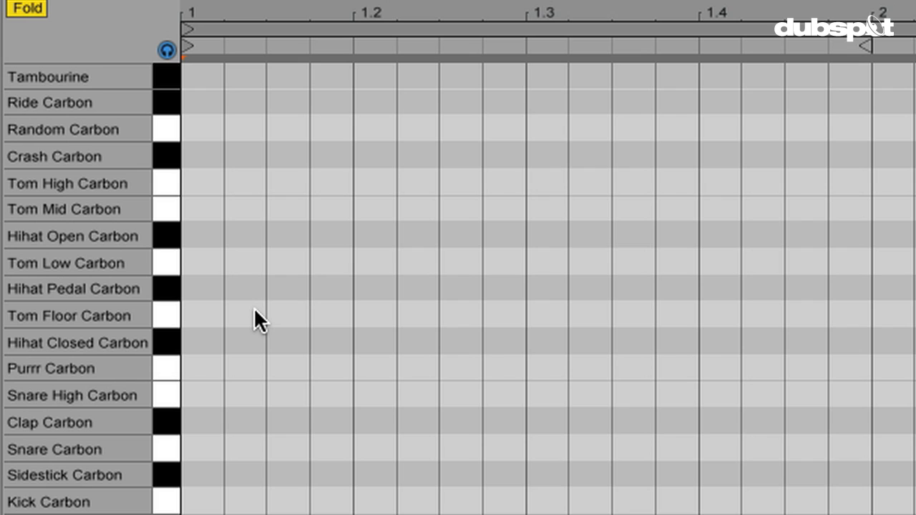
Step-record a sixteenth-note Kick Carbon at the clip's start and look over the grid size options.
{"action": "key", "text": "a"}
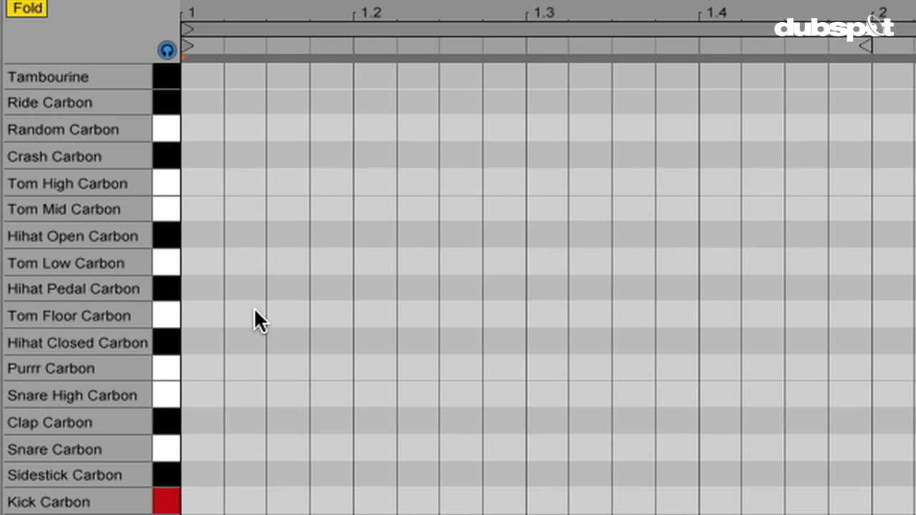
{"action": "key", "text": "a"}
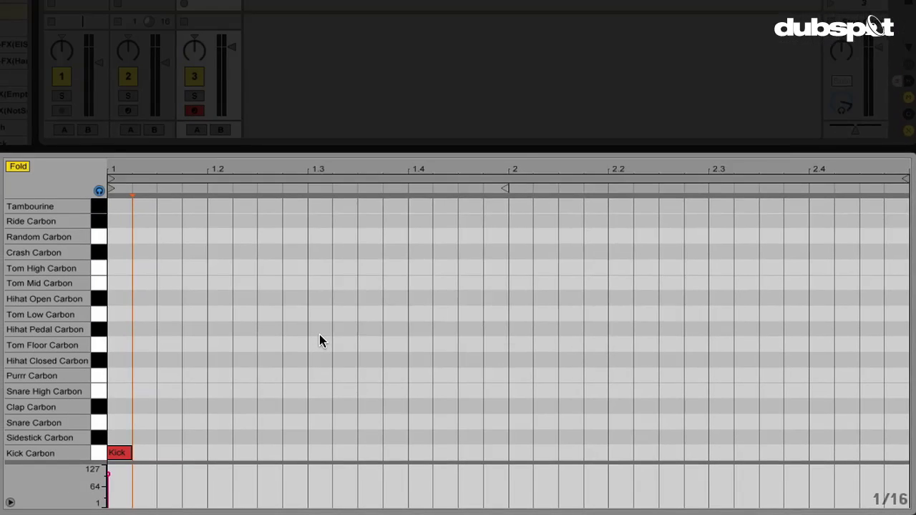
{"action": "right_click", "coordinate": [319, 334]}
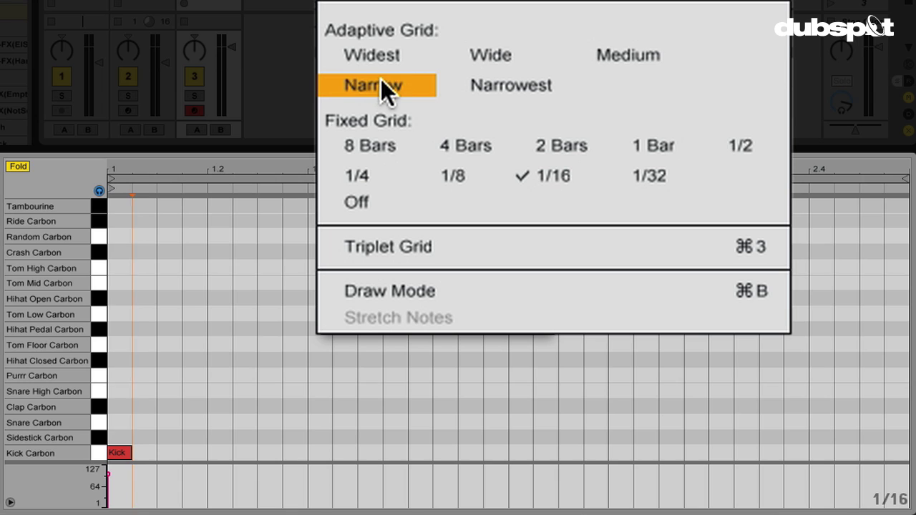
{"action": "left_click", "coordinate": [272, 247]}
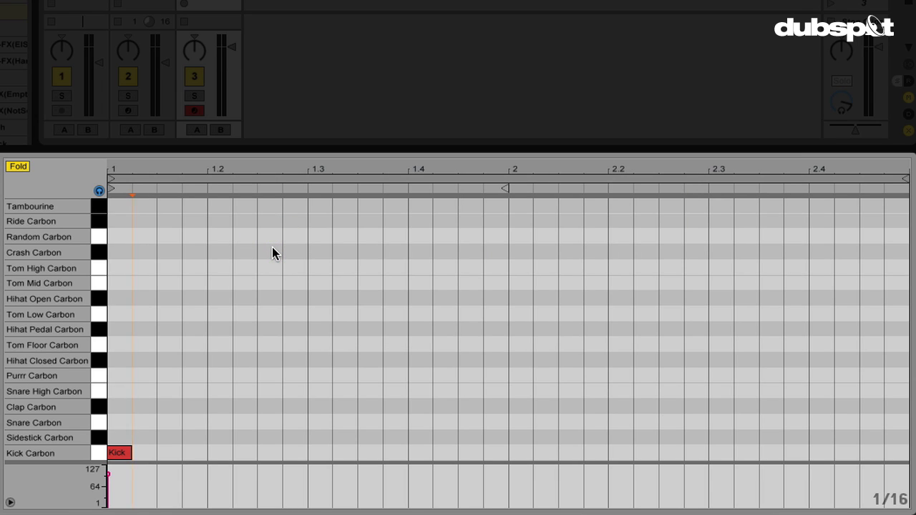
Replace the kick with a held Kick Carbon note from the clip's start, extended to 15 sixteenths.
{"action": "key", "text": "Delete"}
{"action": "key", "text": "Right"}
{"action": "key", "text": "Right"}
{"action": "key", "text": "Right"}
{"action": "key", "text": "Right"}
{"action": "key", "text": "Right"}
{"action": "key", "text": "Right"}
{"action": "key", "text": "Right"}
{"action": "key", "text": "Right"}
{"action": "key", "text": "Right"}
{"action": "key", "text": "Right"}
{"action": "key", "text": "Right"}
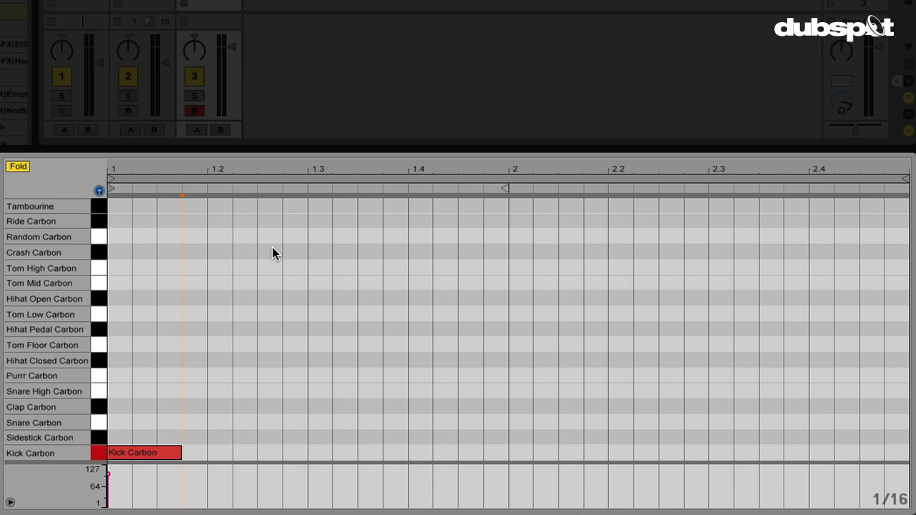
{"action": "key", "text": "Right"}
{"action": "key", "text": "Right"}
{"action": "key", "text": "Right"}
{"action": "key", "text": "Right"}
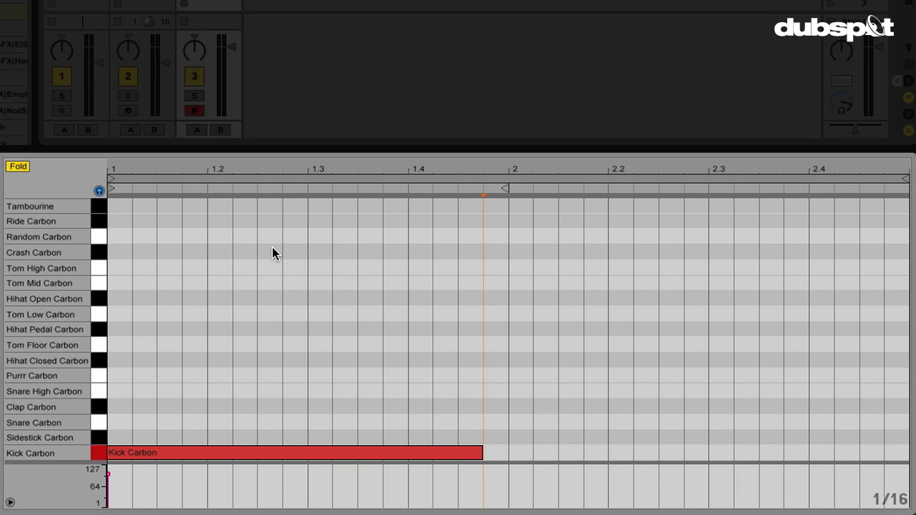
Shorten the held Kick Carbon note to a single sixteenth.
{"action": "key", "text": "Left"}
{"action": "key", "text": "Left"}
{"action": "key", "text": "Left"}
{"action": "key", "text": "Left"}
{"action": "key", "text": "Left"}
{"action": "key", "text": "Left"}
{"action": "key", "text": "Left"}
{"action": "key", "text": "Left"}
{"action": "key", "text": "Left"}
{"action": "key", "text": "Left"}
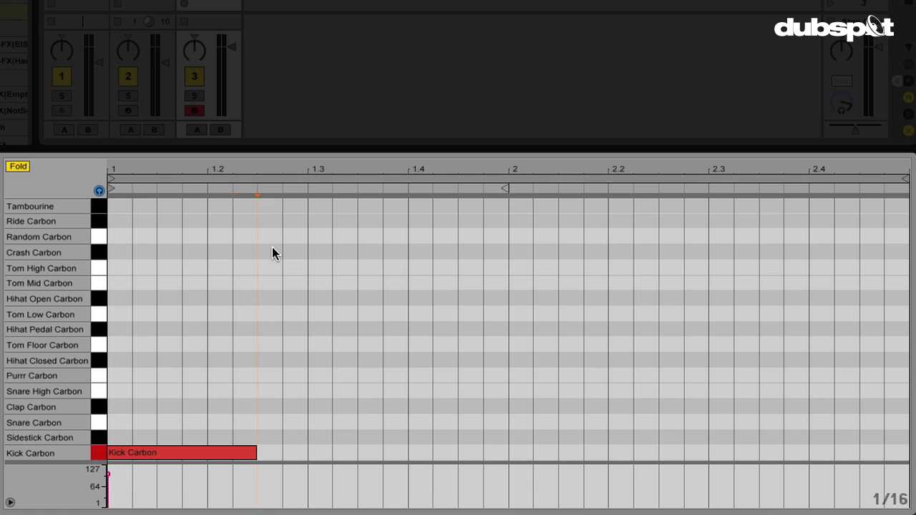
{"action": "key", "text": "Left"}
{"action": "key", "text": "Left"}
{"action": "key", "text": "Left"}
{"action": "key", "text": "Left"}
{"action": "key", "text": "Left"}
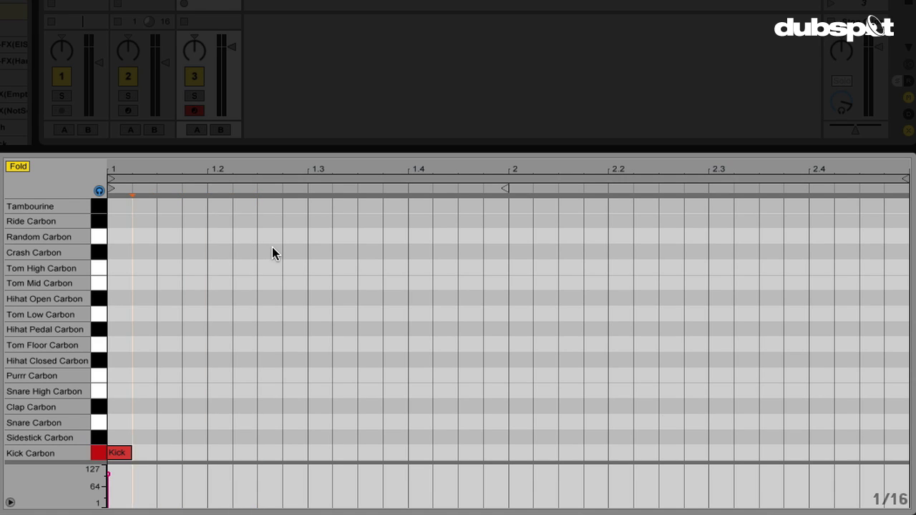
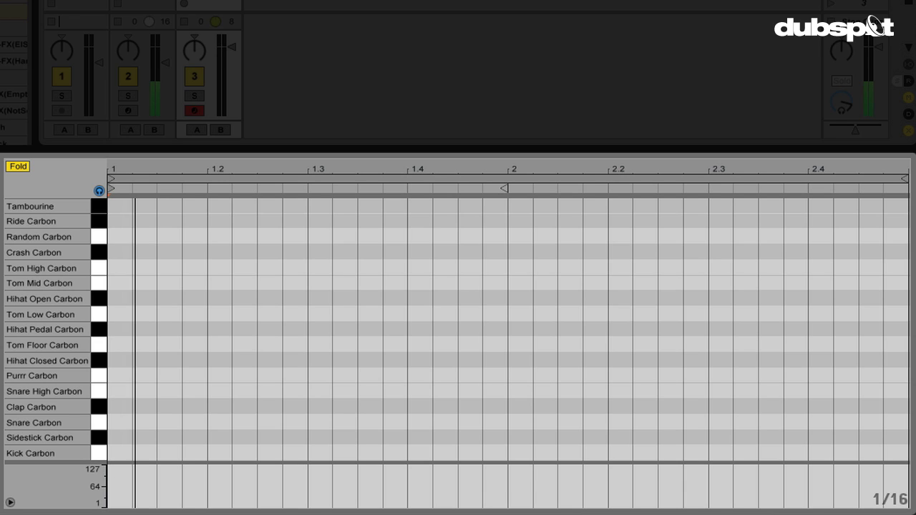
Step-record sixteenth-note Hihat Pedal Carbon hits at 1, 1.1.3, 1.1.4, 1.2.2 and 1.2.4.
{"action": "left_click", "coordinate": [131, 330]}
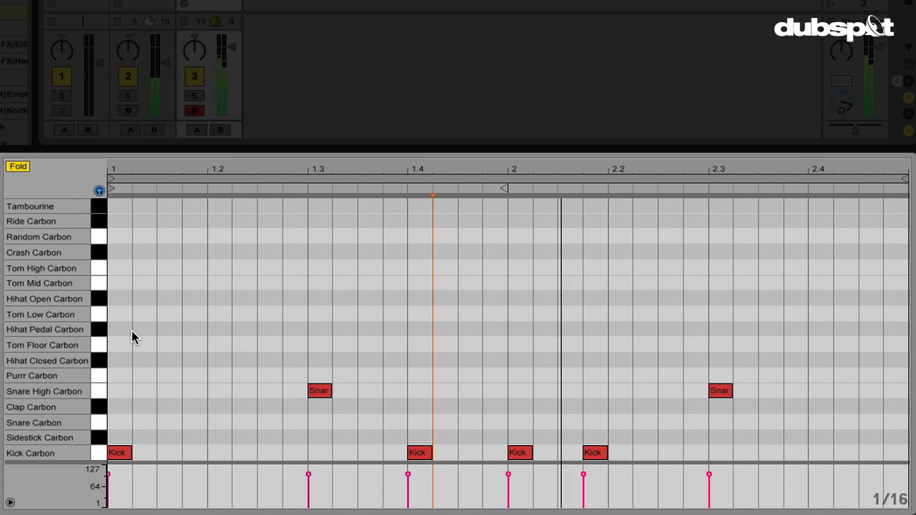
{"action": "left_click", "coordinate": [132, 338]}
{"action": "double_click", "coordinate": [131, 330]}
{"action": "key", "text": "ctrl+v"}
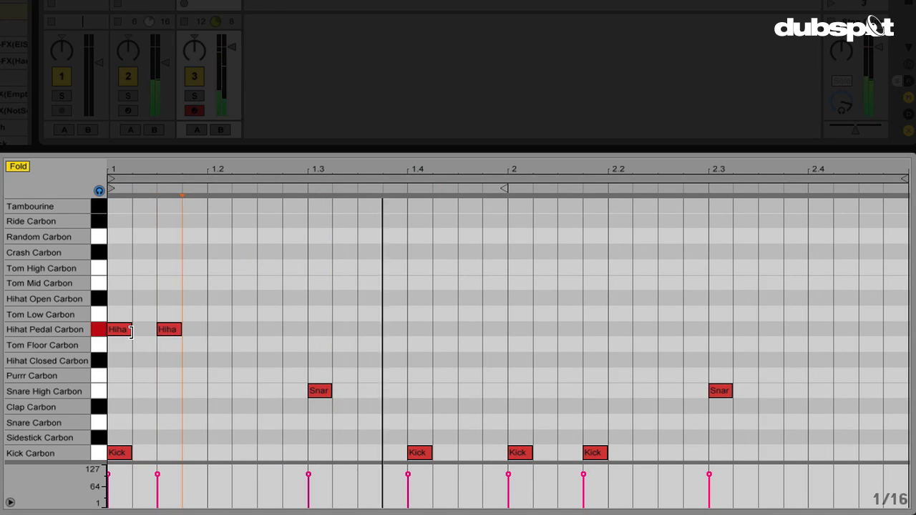
{"action": "key", "text": "ctrl+v"}
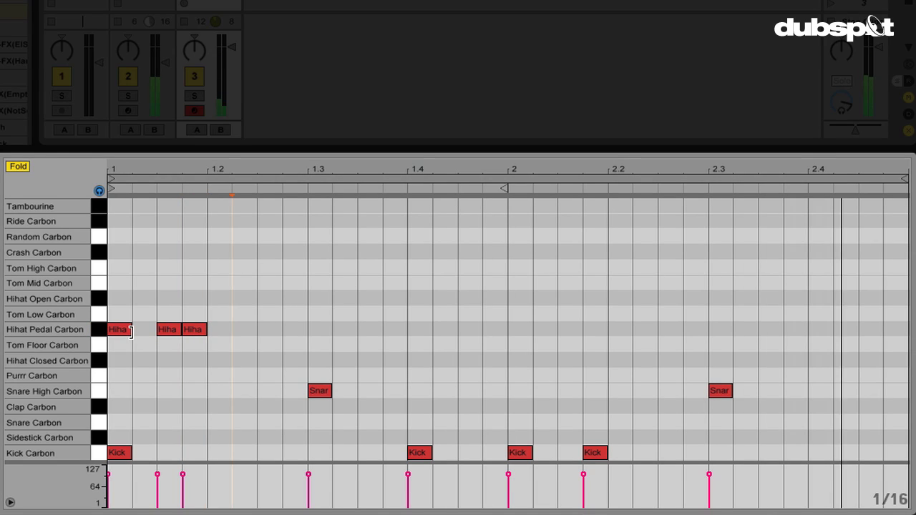
{"action": "key", "text": "ctrl+v"}
{"action": "key", "text": "ctrl+v"}
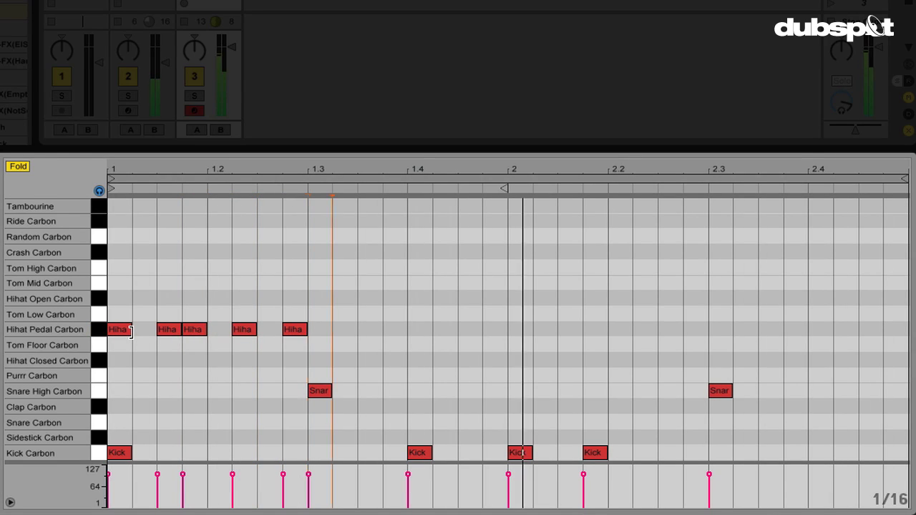
Step-record sixteenth-note Hihat Pedal Carbon hits at 1.3.3, 1.4.3, 2, 2.1.3, 2.2.2, 2.2.4 and 2.3.4.
{"action": "key", "text": "ctrl+v"}
{"action": "key", "text": "ctrl+v"}
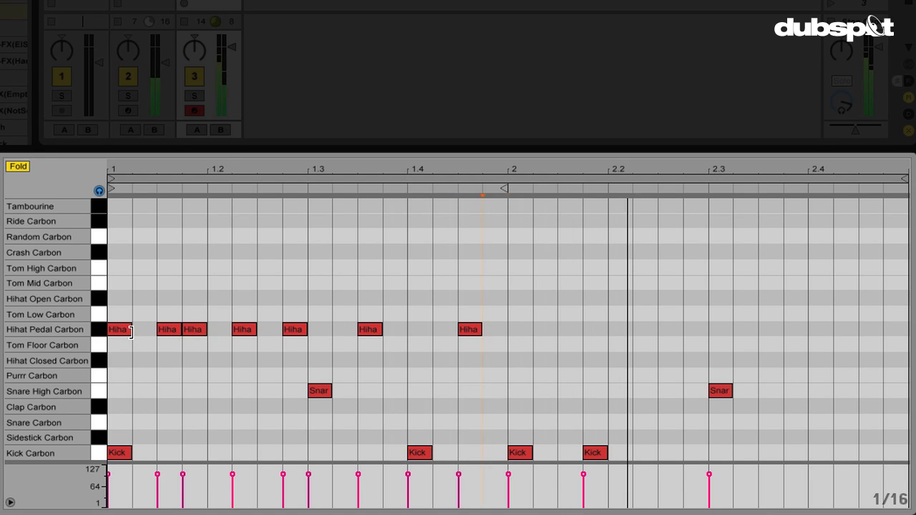
{"action": "key", "text": "ctrl+v"}
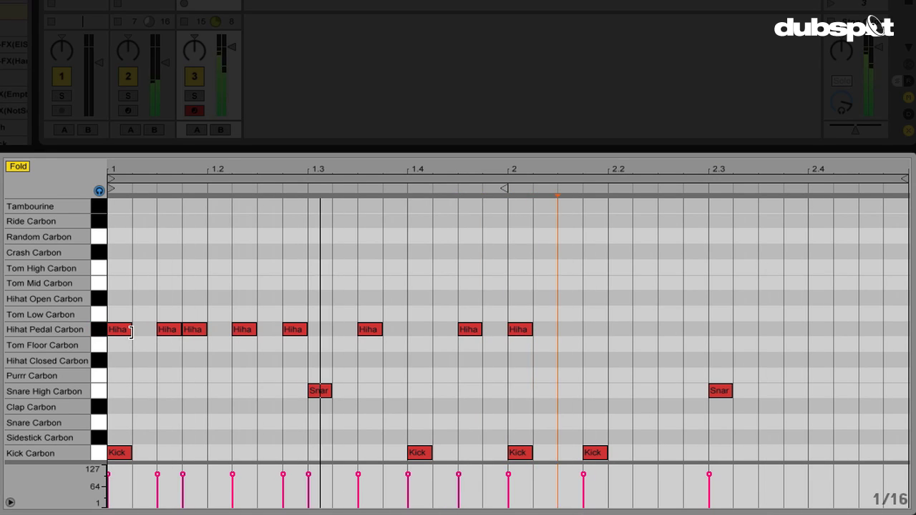
{"action": "key", "text": "ctrl+v"}
{"action": "key", "text": "ctrl+v"}
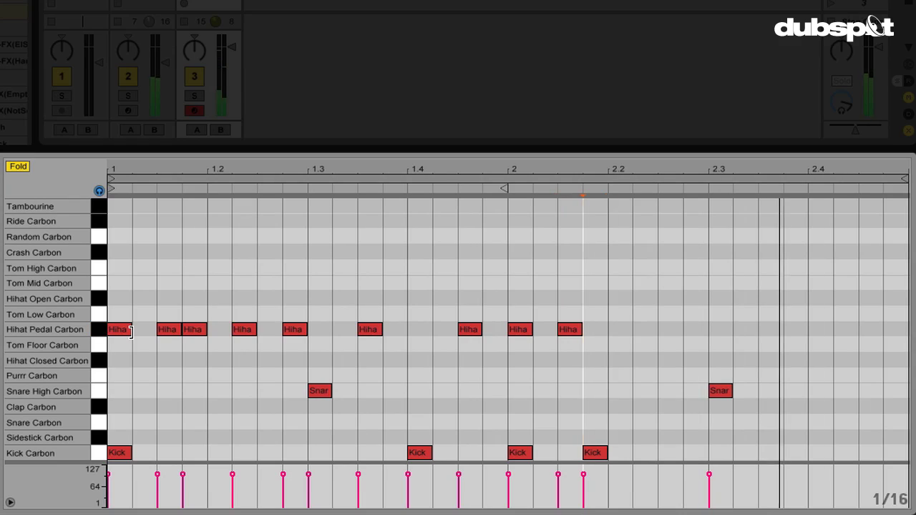
{"action": "key", "text": "ctrl+v"}
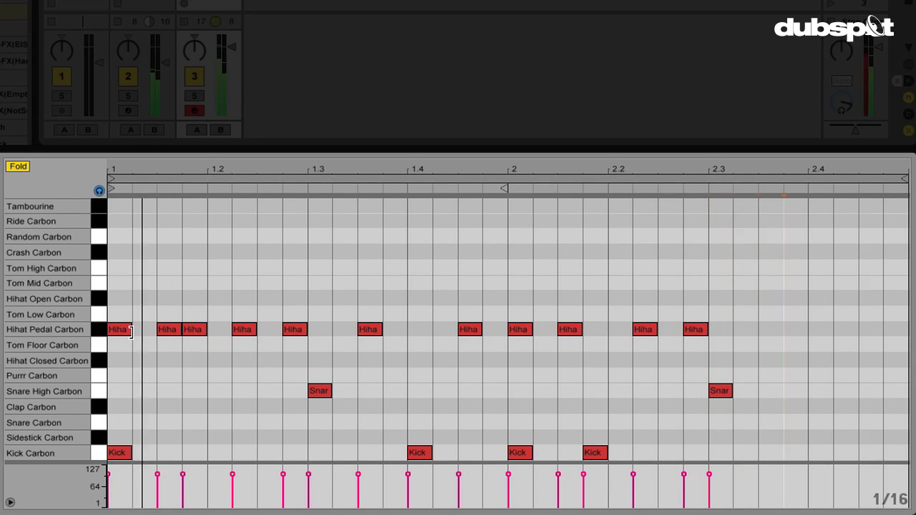
{"action": "key", "text": "ctrl+v"}
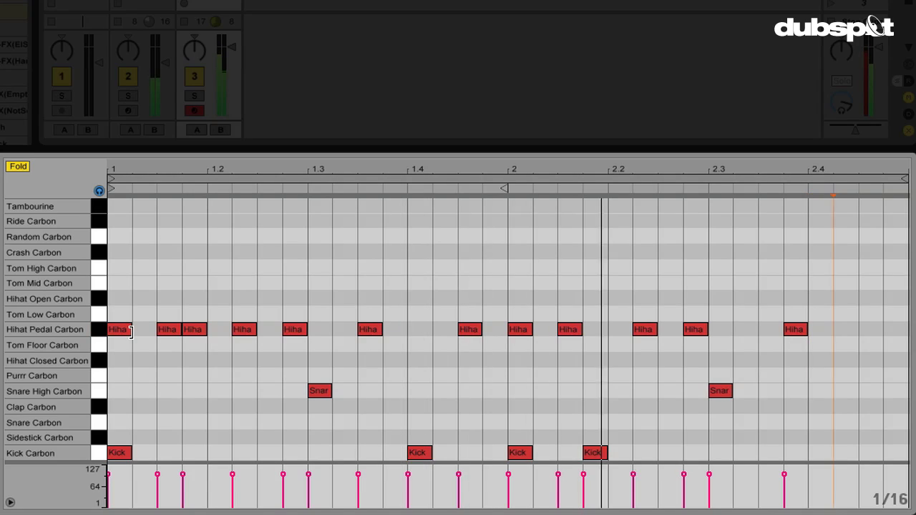
{"action": "key", "text": "ctrl+v"}
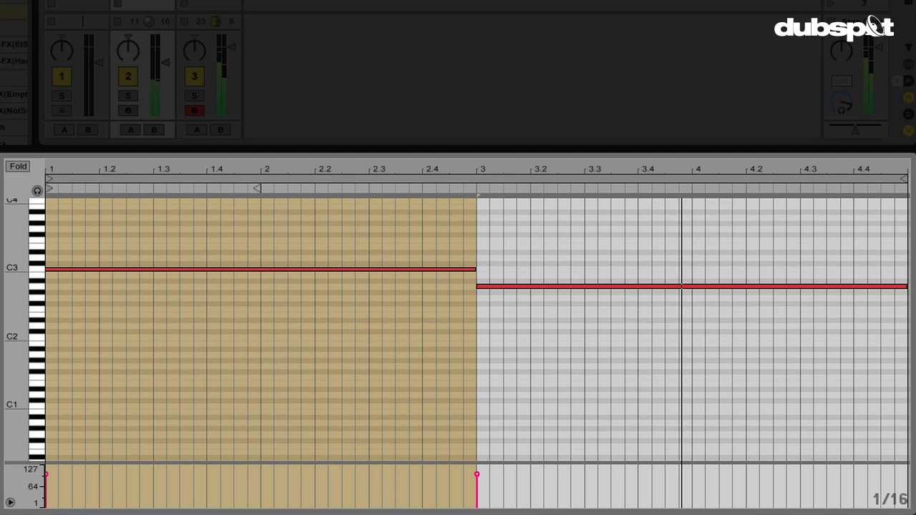
Show the Lead-Ambilead instrument in place of its clip and set its filter frequency to 198 Hz.
{"action": "key", "text": "shift+Tab"}
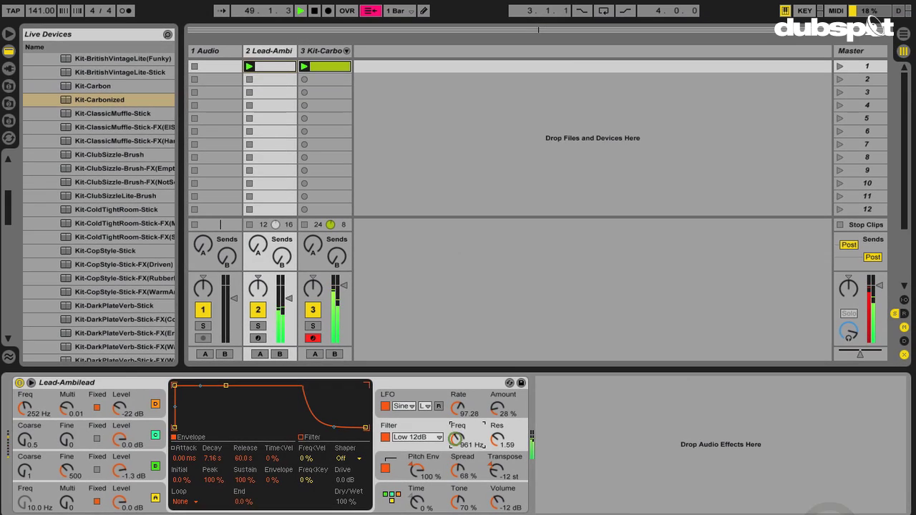
{"action": "left_click_drag", "start_coordinate": [458, 436], "coordinate": [458, 428]}
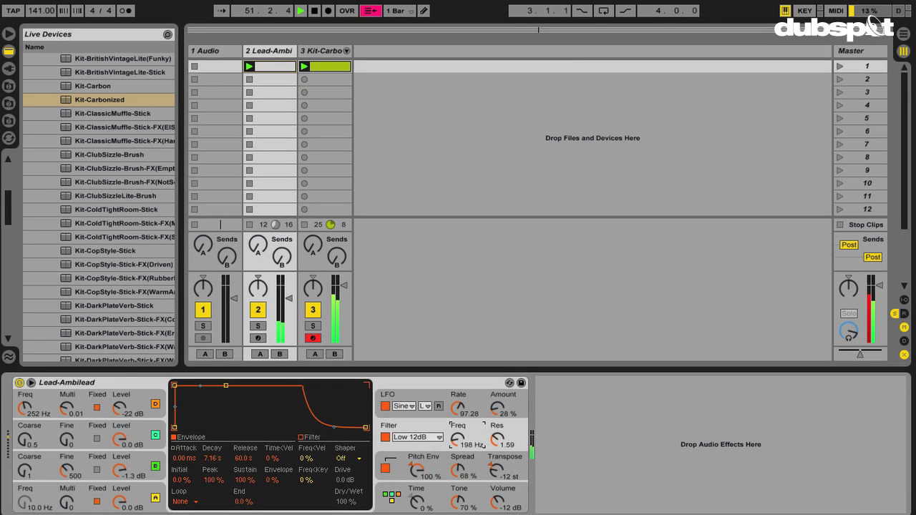
Show the Kit-Carbonized drum rack and open its track's MIDI clip in the first scene.
{"action": "left_click", "coordinate": [318, 52]}
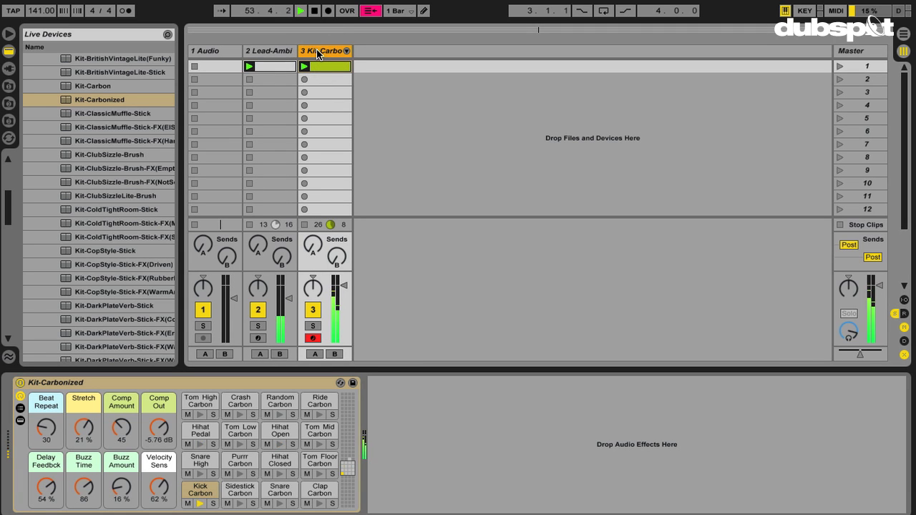
{"action": "left_click", "coordinate": [333, 66]}
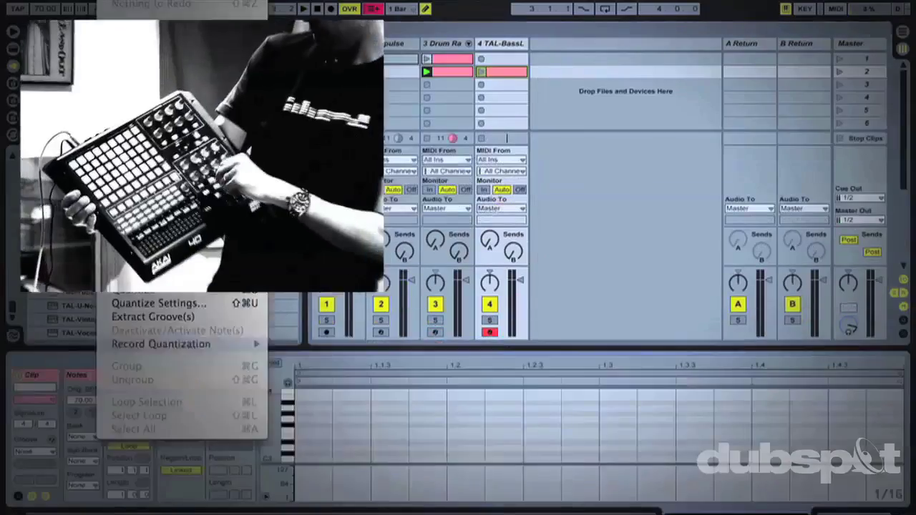
{"action": "left_click", "coordinate": [482, 72]}
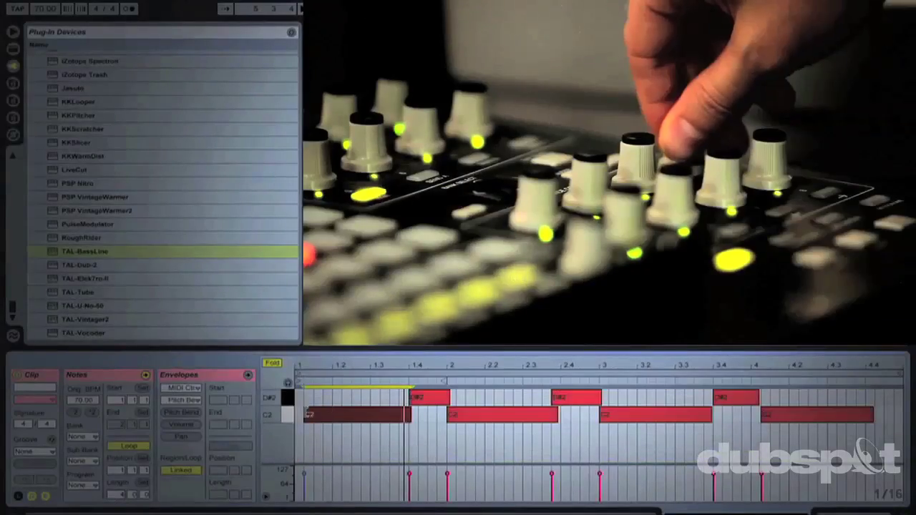